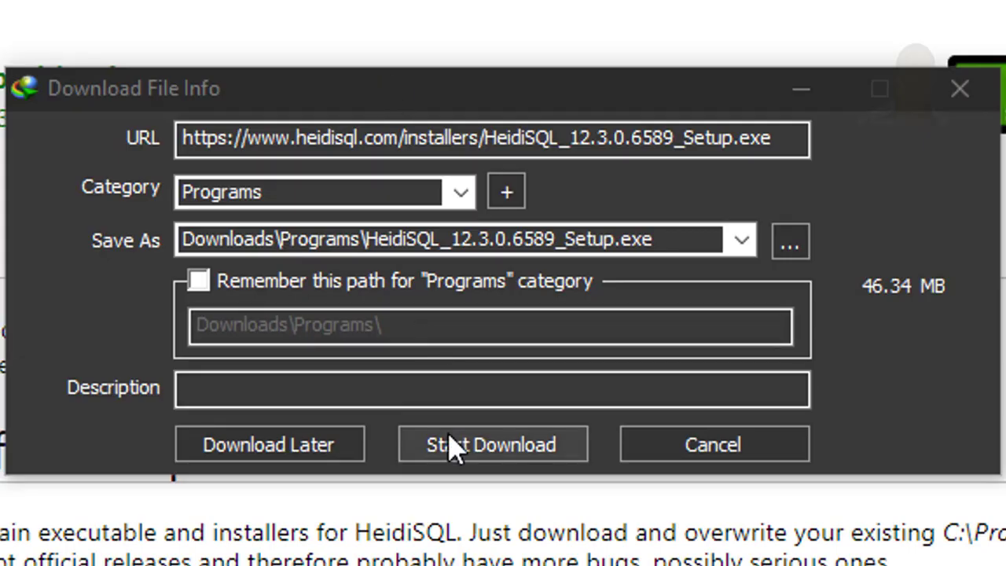
Download the HeidiSQL 12.3.0.6589 installer (46.34 MB) into Downloads\Programs via IDM
{"action": "left_click", "coordinate": [454, 447]}
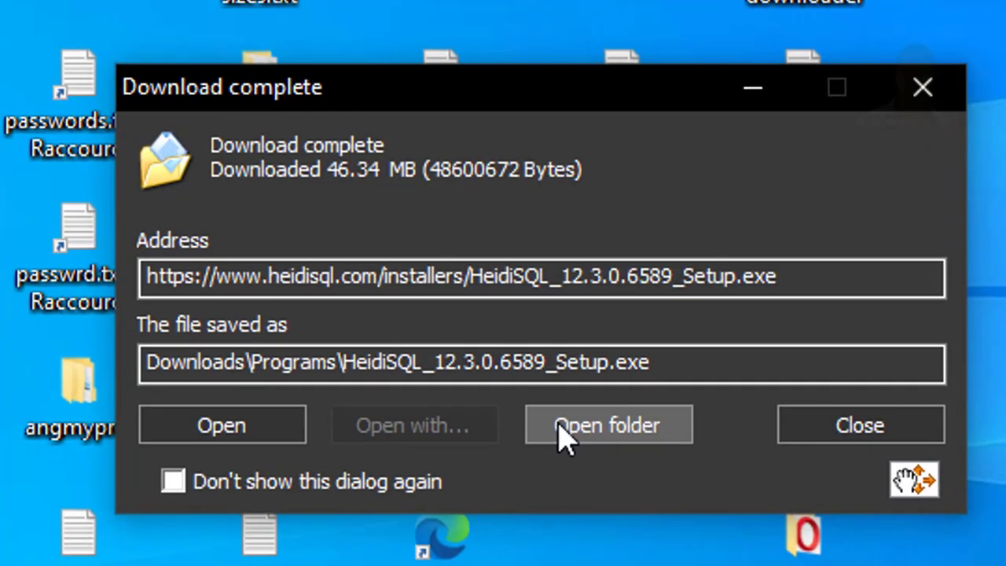
Open the download folder and run HeidiSQL_12.3.0.6589_Setup.exe
{"action": "left_click", "coordinate": [524, 402]}
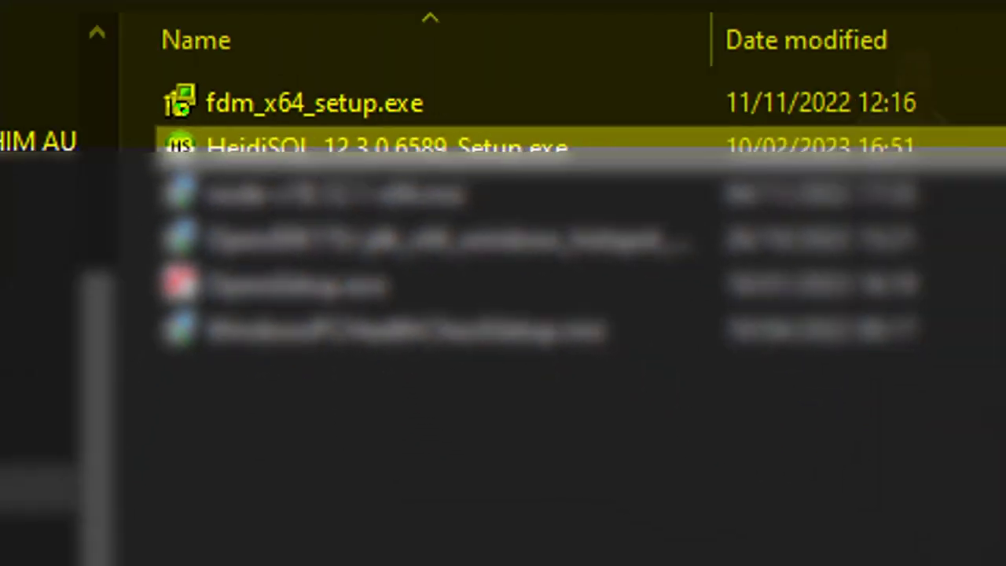
{"action": "key", "text": "Return"}
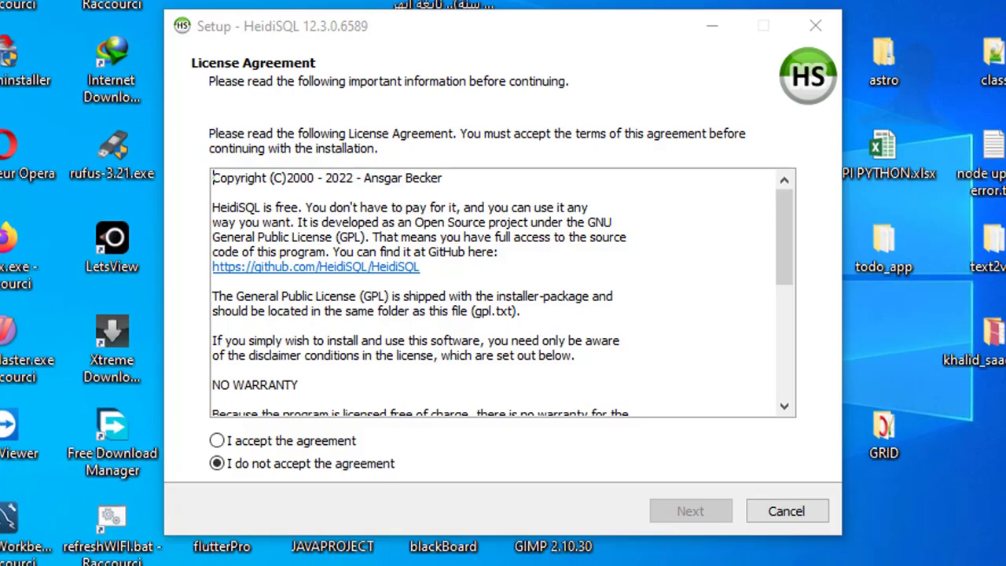
Accept the license, keep C:\Program Files\HeidiSQL, the HeidiSQL Start Menu folder and all additional tasks
{"action": "left_click", "coordinate": [238, 445]}
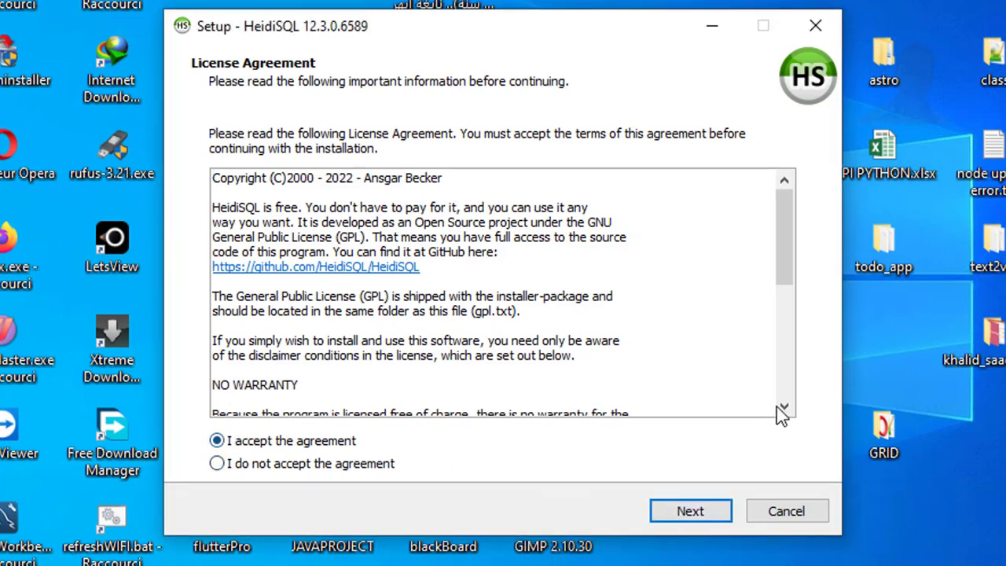
{"action": "left_click", "coordinate": [779, 393]}
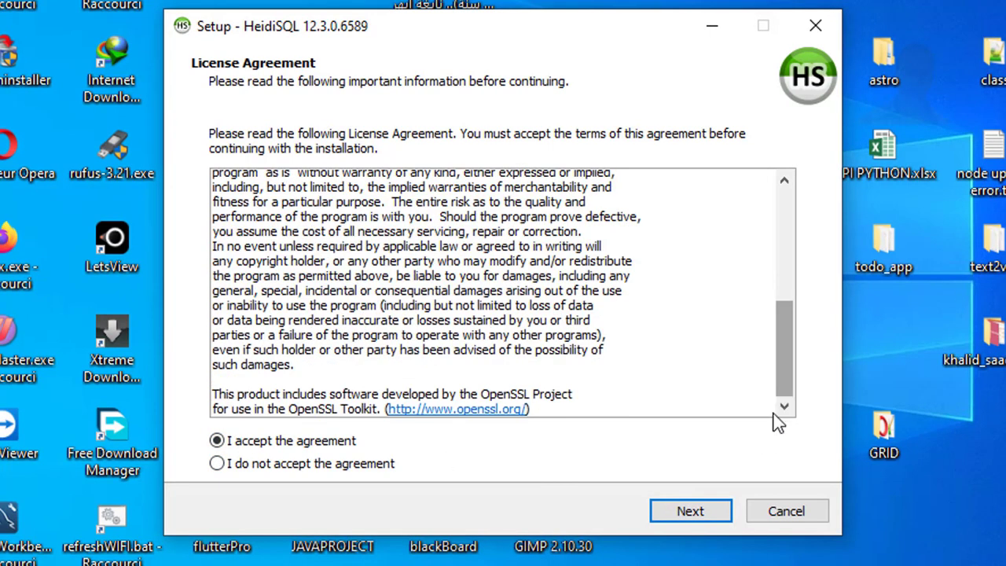
{"action": "left_click", "coordinate": [720, 509]}
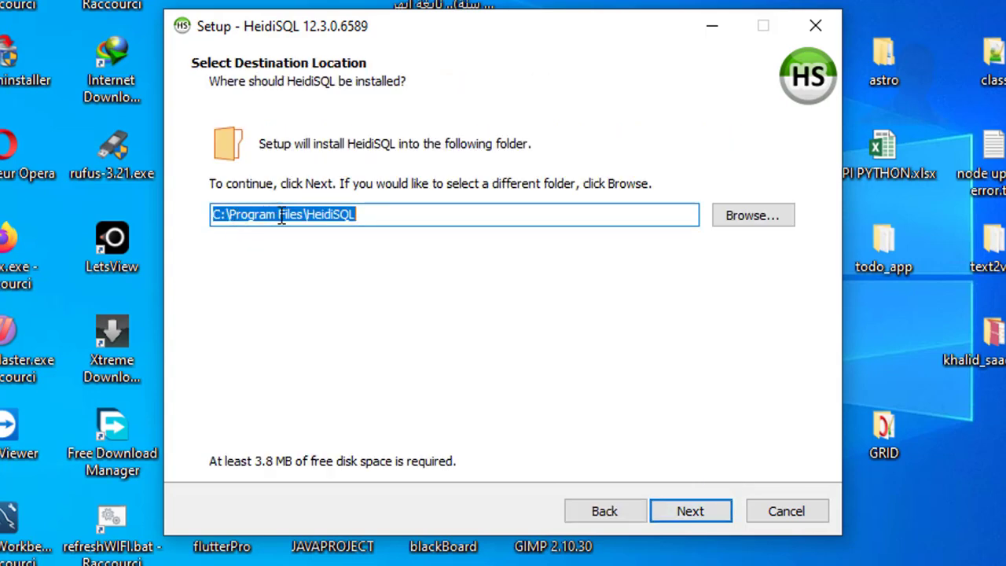
{"action": "left_click", "coordinate": [383, 224]}
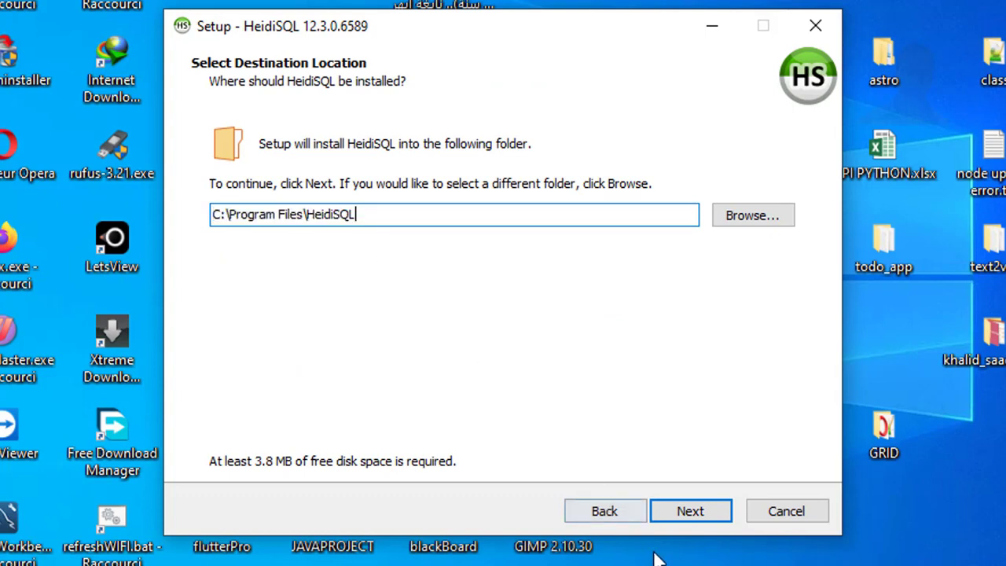
{"action": "left_click", "coordinate": [690, 512]}
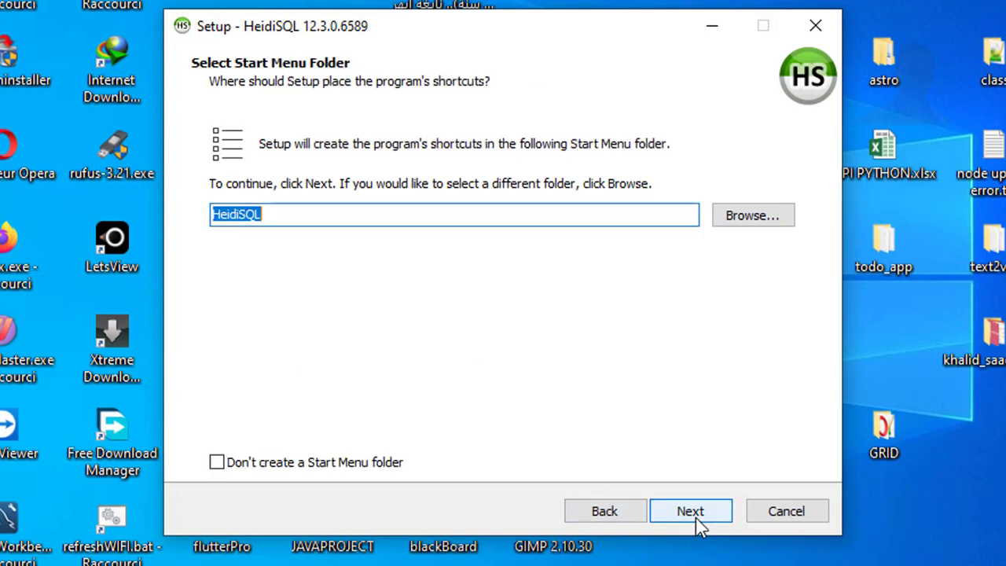
{"action": "left_click", "coordinate": [476, 217]}
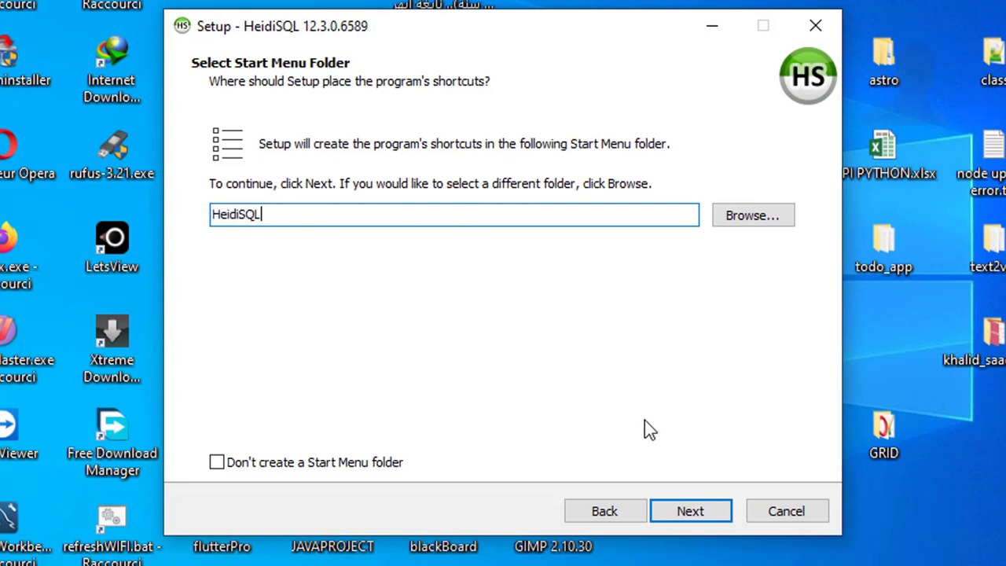
{"action": "left_click", "coordinate": [680, 515]}
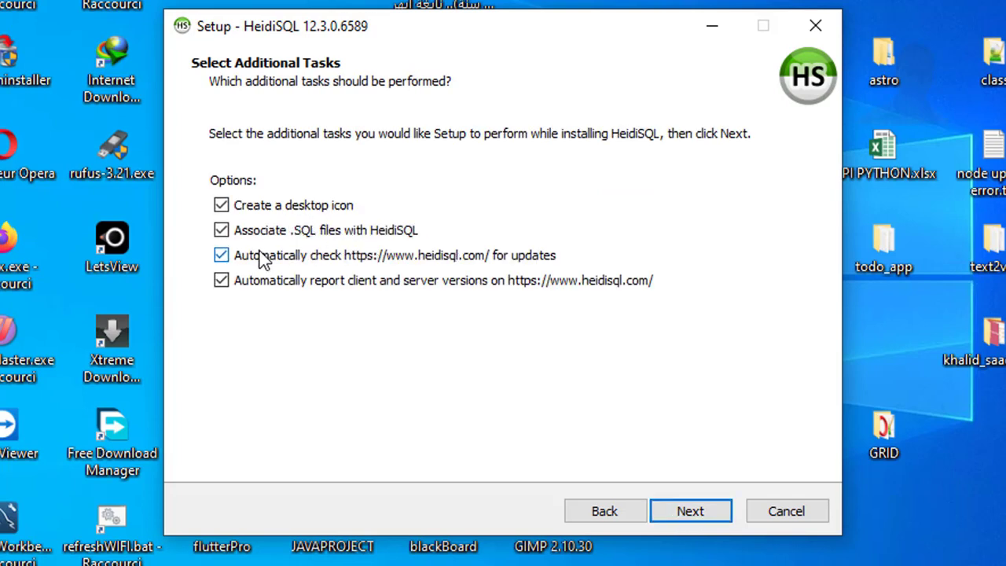
{"action": "left_click", "coordinate": [671, 519]}
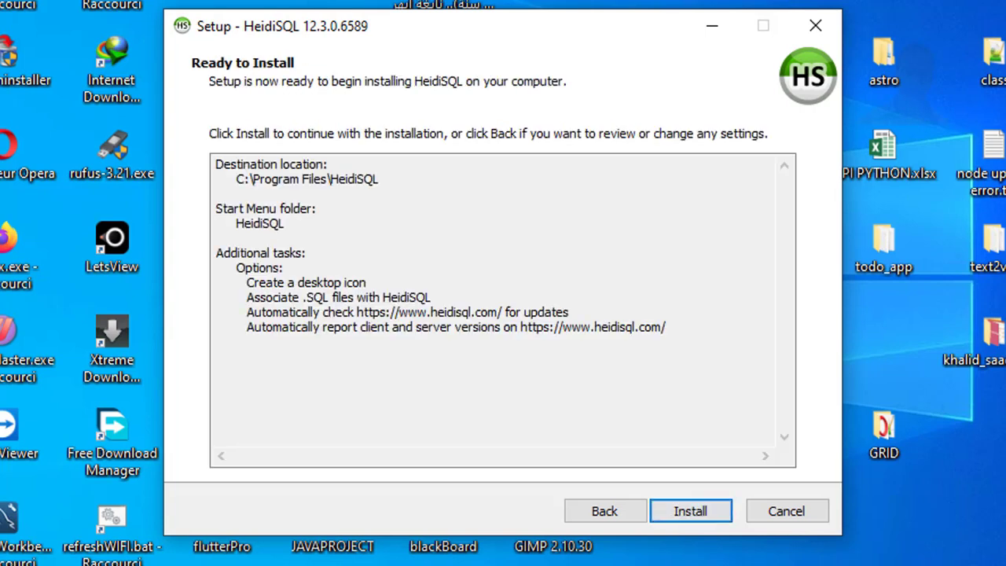
Install HeidiSQL and finish setup with Launch HeidiSQL checked
{"action": "left_click", "coordinate": [677, 512]}
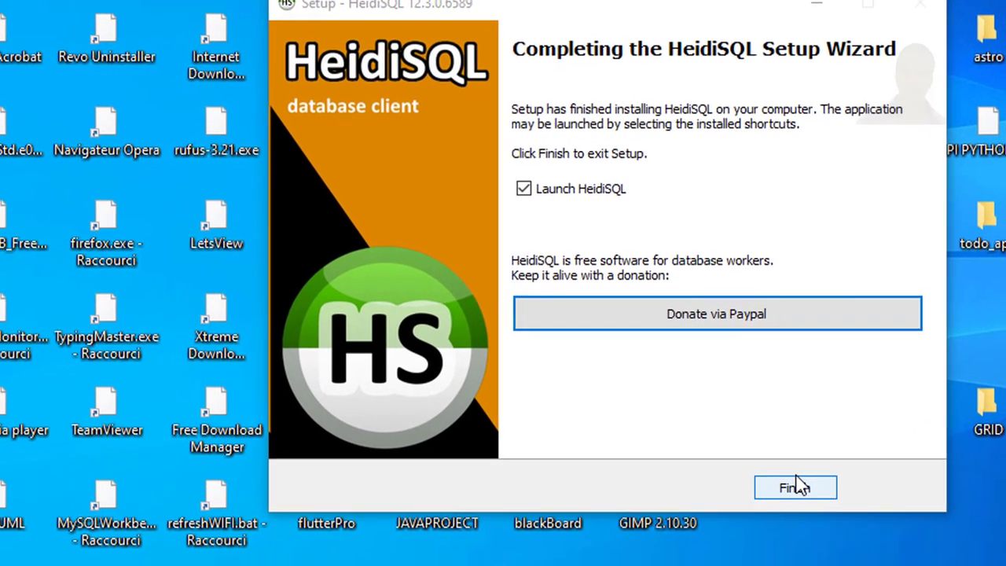
{"action": "left_click", "coordinate": [690, 512]}
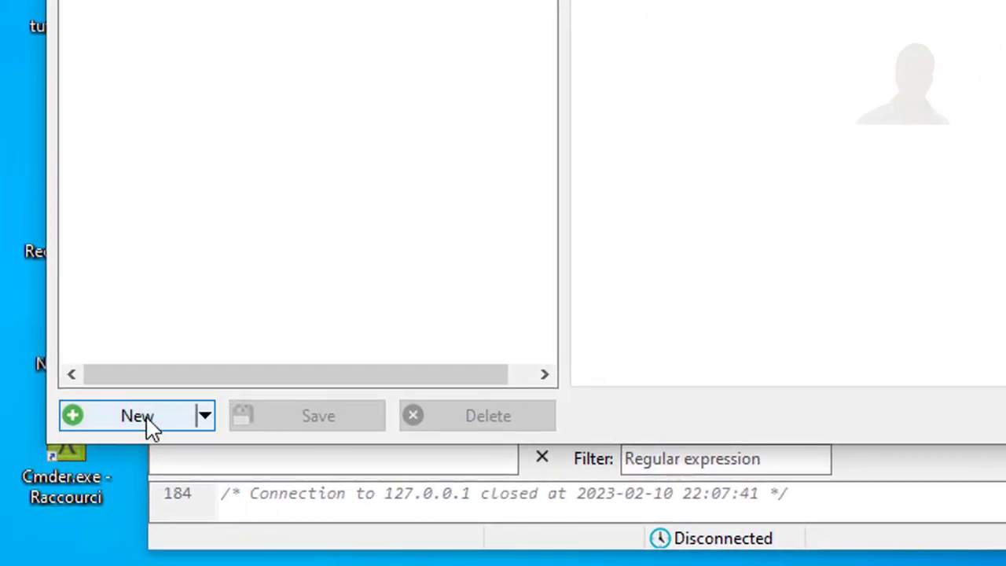
Create a new connection session named 'local db server'
{"action": "left_click", "coordinate": [144, 418]}
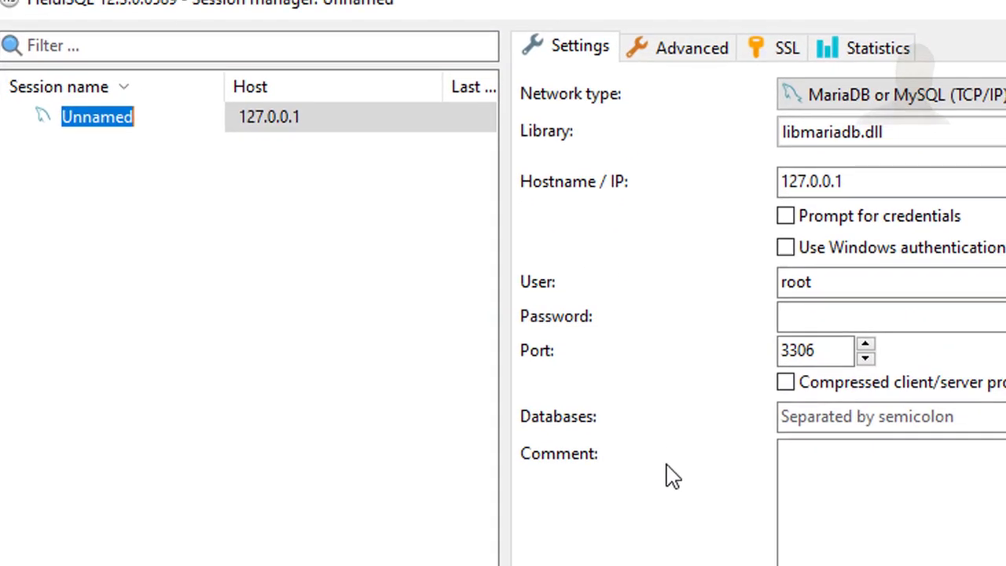
{"action": "type", "text": "loc"}
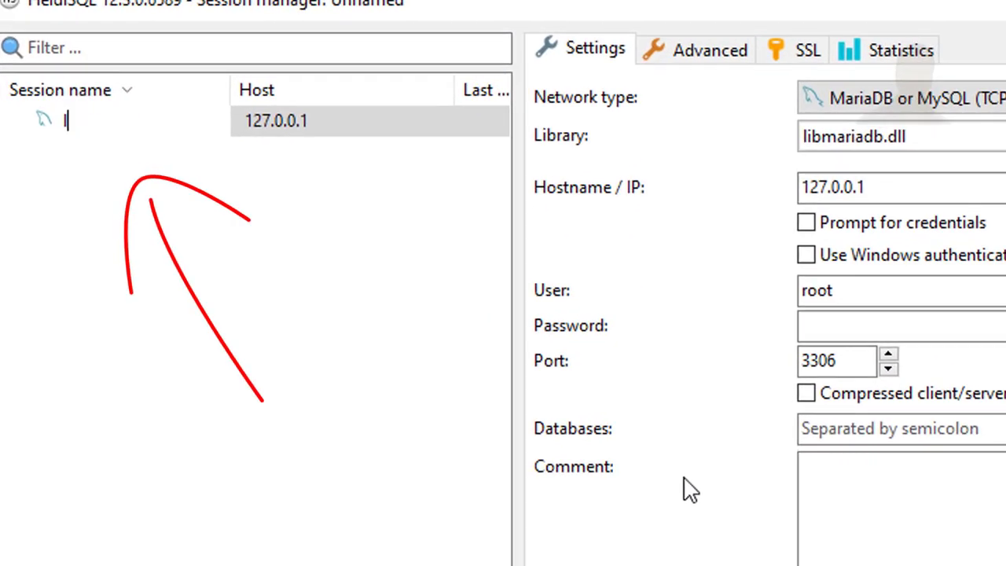
{"action": "type", "text": "ak"}
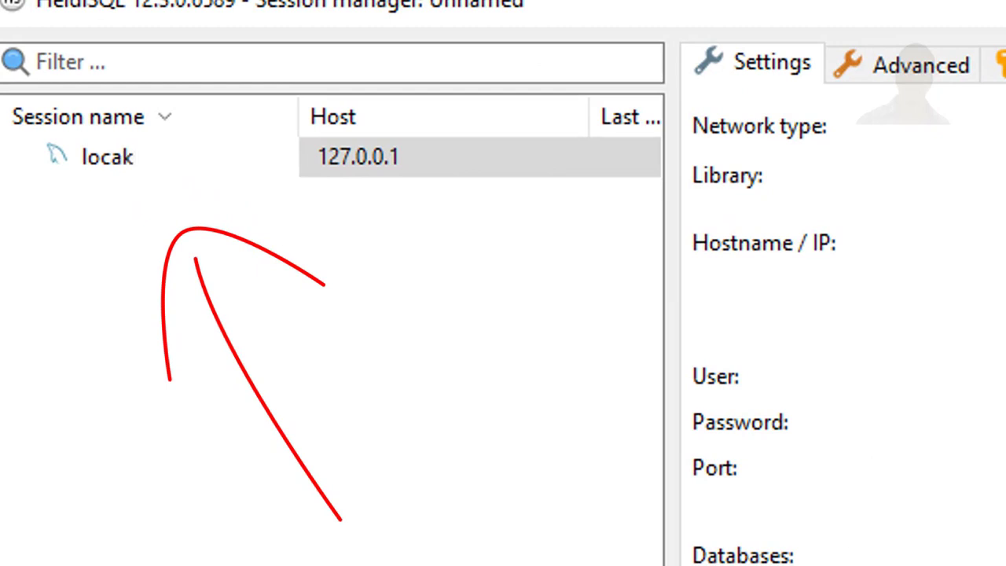
{"action": "key", "text": "BackSpace"}
{"action": "type", "text": "l"}
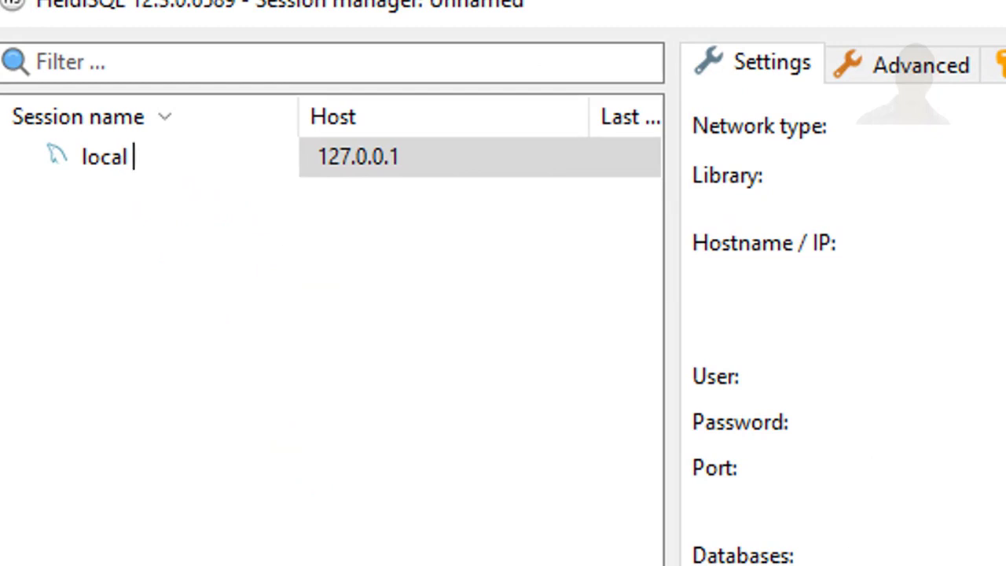
{"action": "type", "text": " db server"}
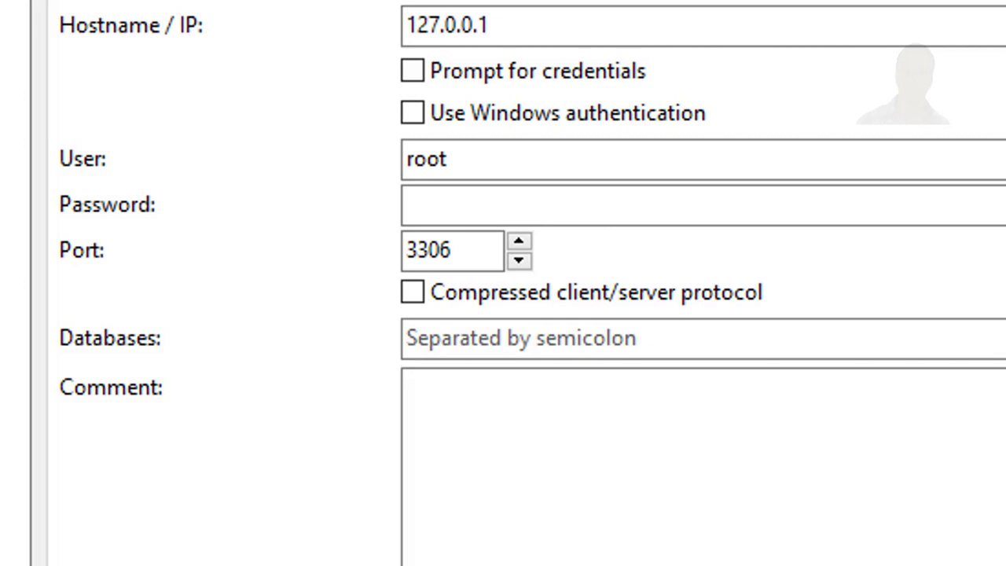
Enter the root password and connect to the 127.0.0.1 server
{"action": "left_click", "coordinate": [416, 211]}
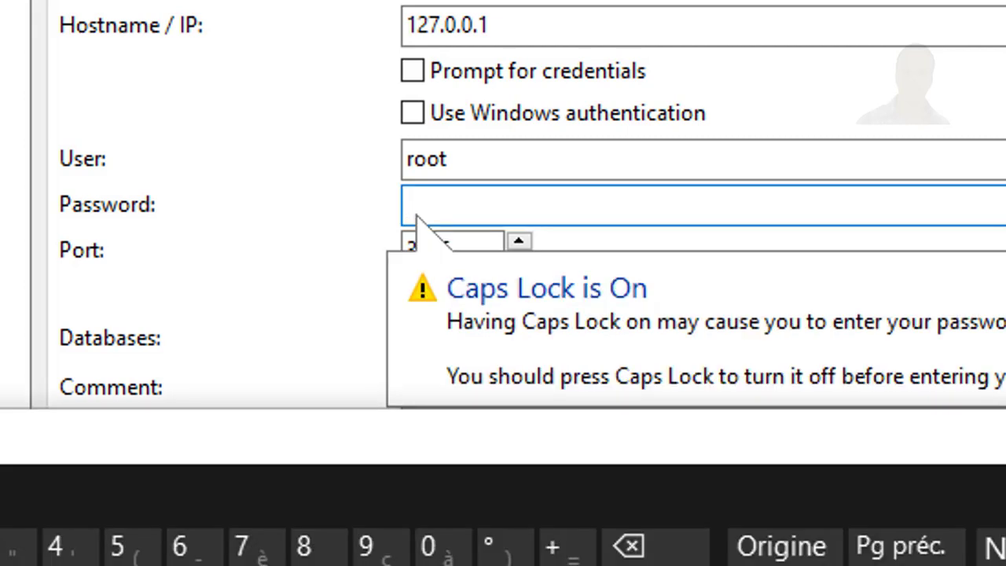
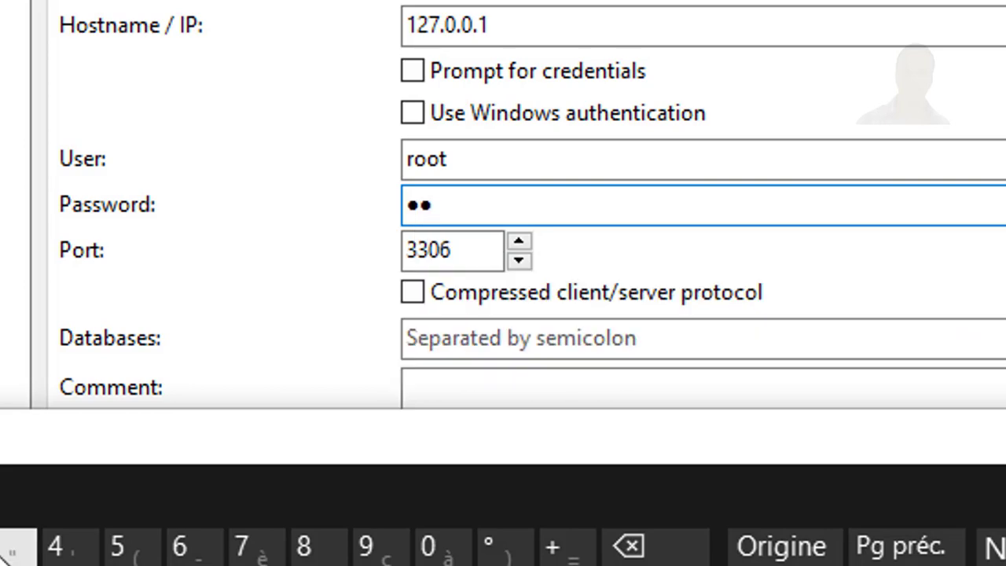
{"action": "left_click", "coordinate": [3, 551]}
{"action": "left_click", "coordinate": [55, 550]}
{"action": "left_click", "coordinate": [123, 551]}
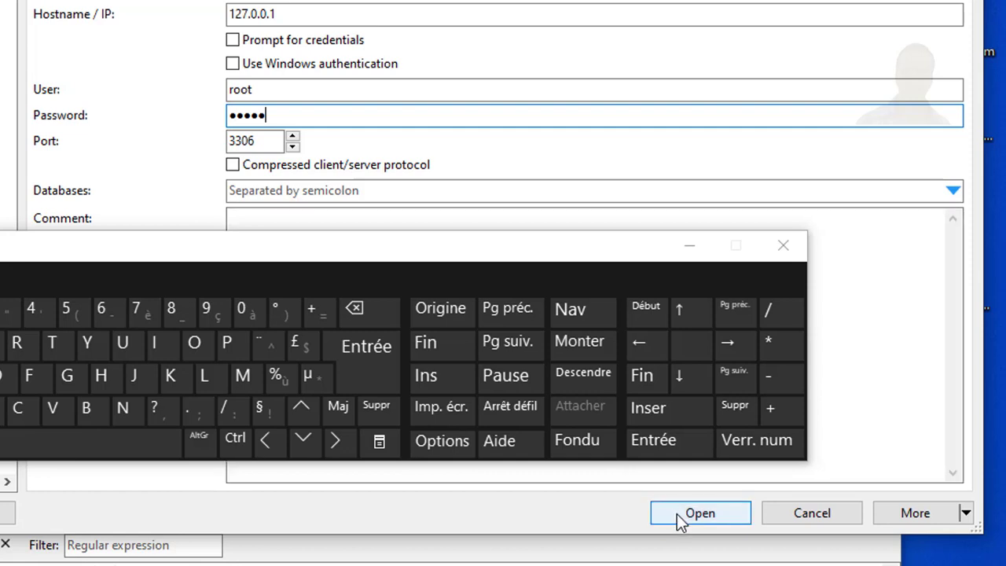
{"action": "left_click", "coordinate": [677, 514]}
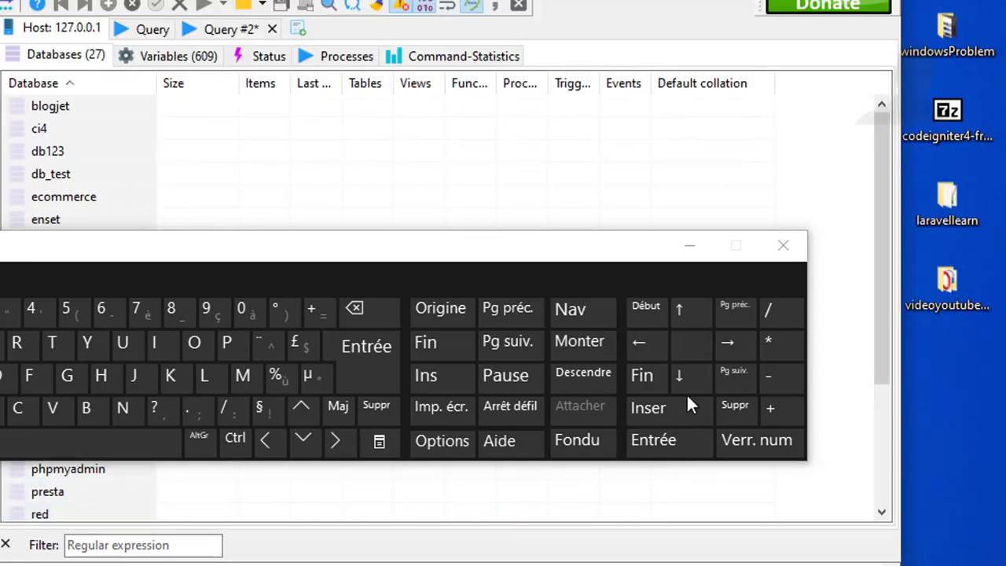
Create database 'dbaziz' with utf8mb4_general_ci collation on local db server
{"action": "left_click", "coordinate": [687, 248]}
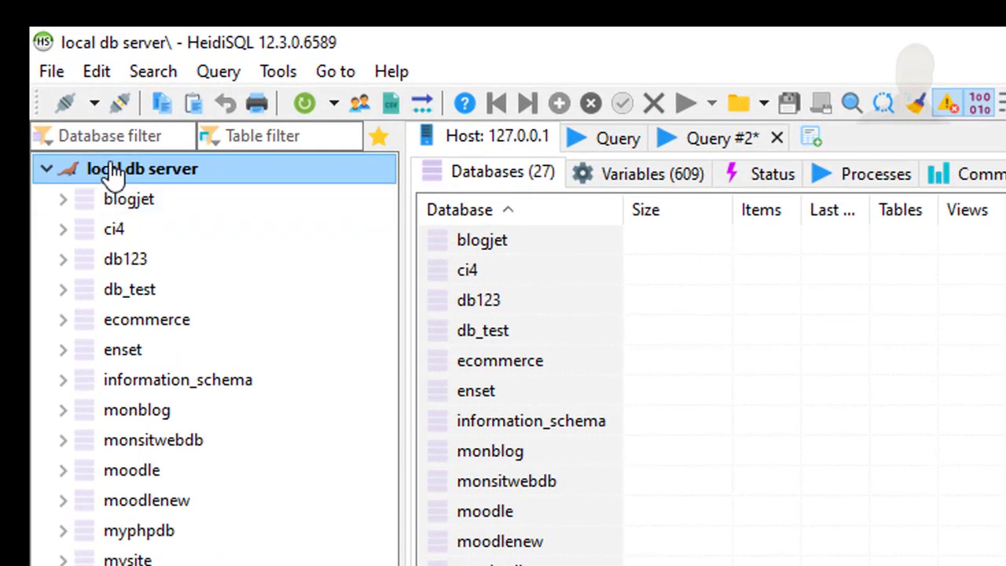
{"action": "right_click", "coordinate": [112, 175]}
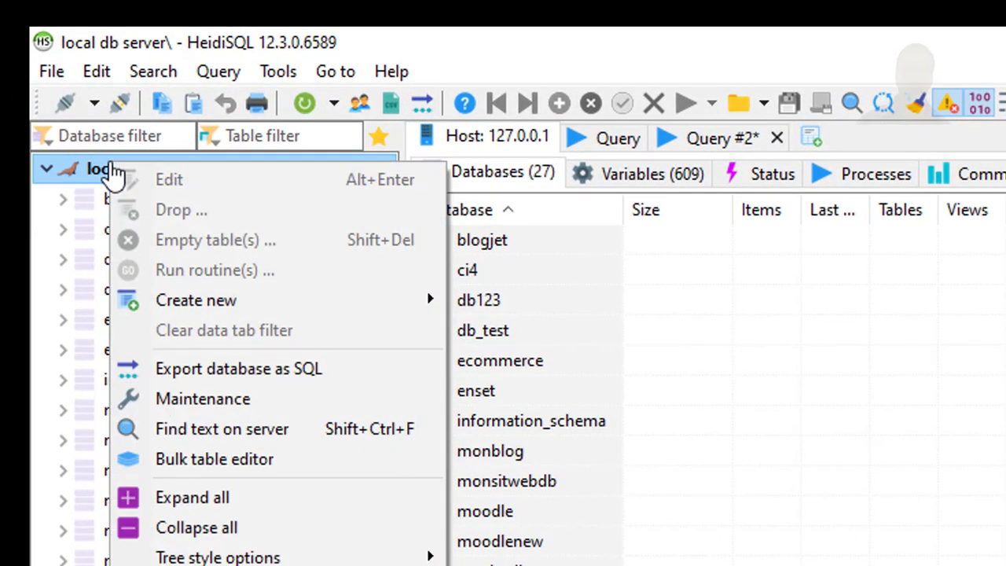
{"action": "mouse_move", "coordinate": [259, 299]}
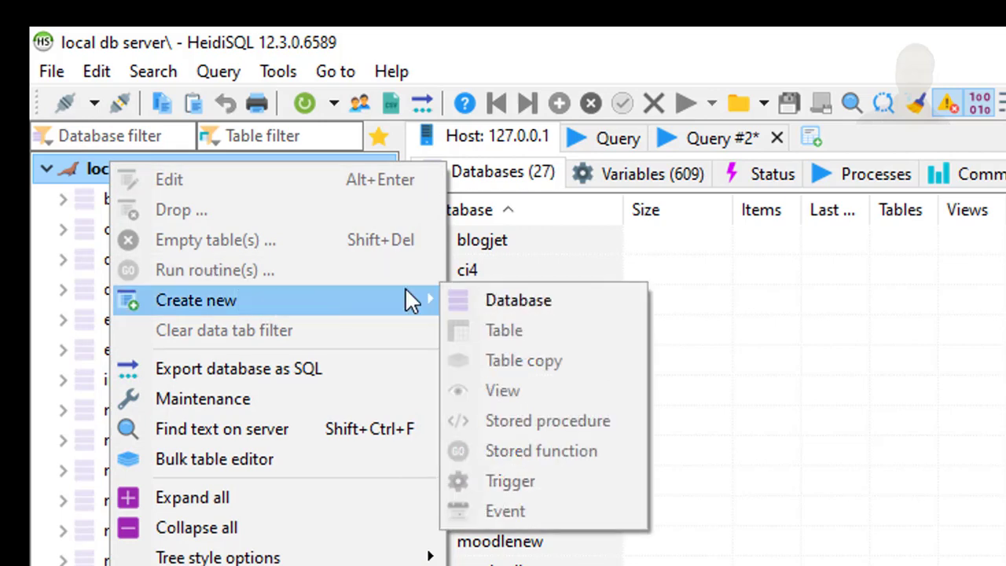
{"action": "left_click", "coordinate": [492, 305]}
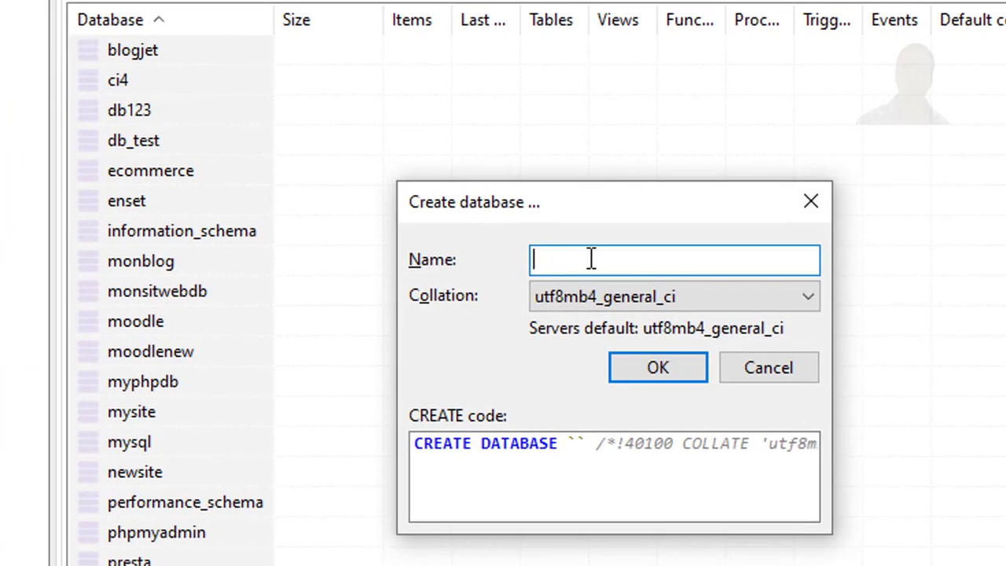
{"action": "type", "text": "AIZ"}
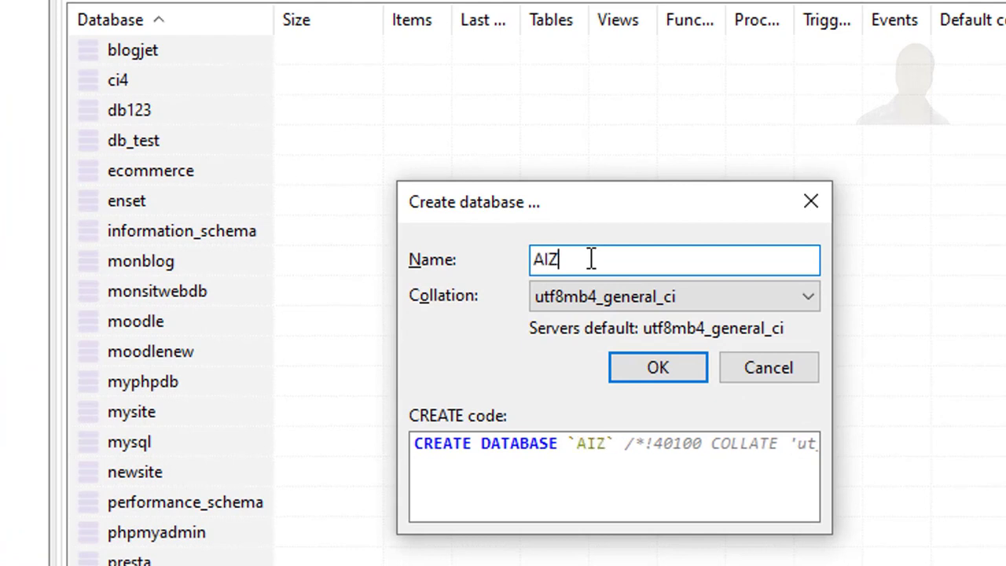
{"action": "key", "text": "BackSpace"}
{"action": "key", "text": "BackSpace"}
{"action": "key", "text": "BackSpace"}
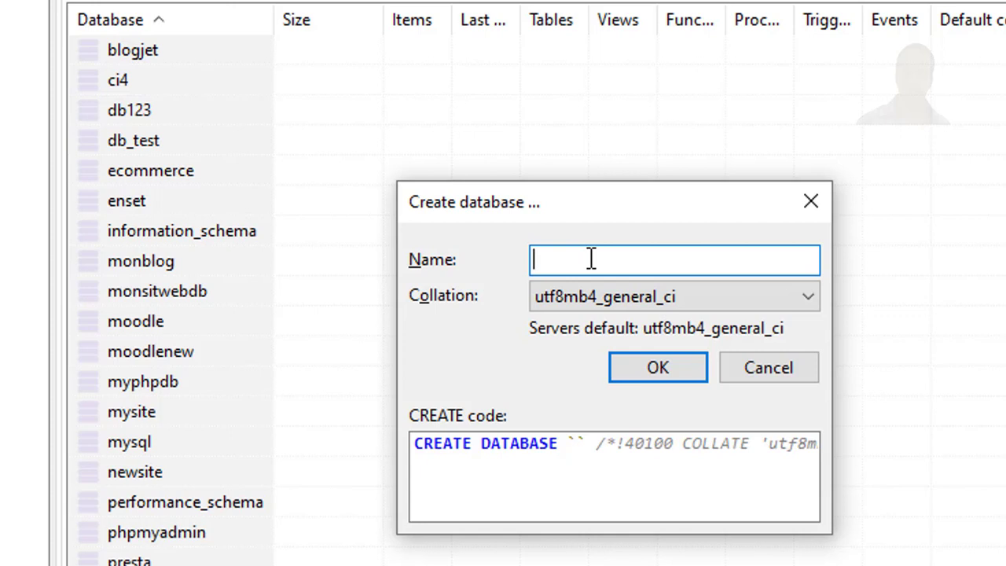
{"action": "type", "text": "db"}
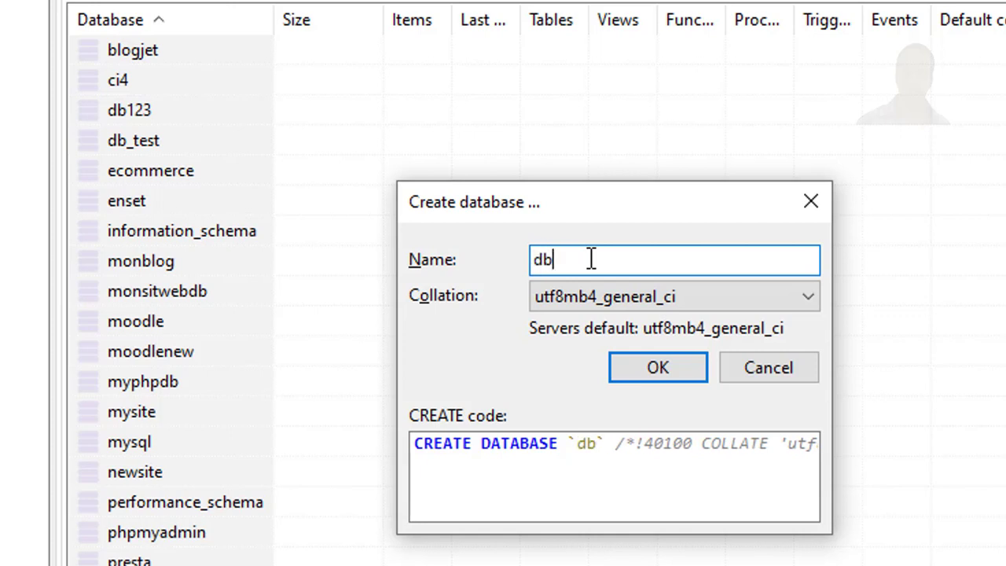
{"action": "type", "text": "aziz"}
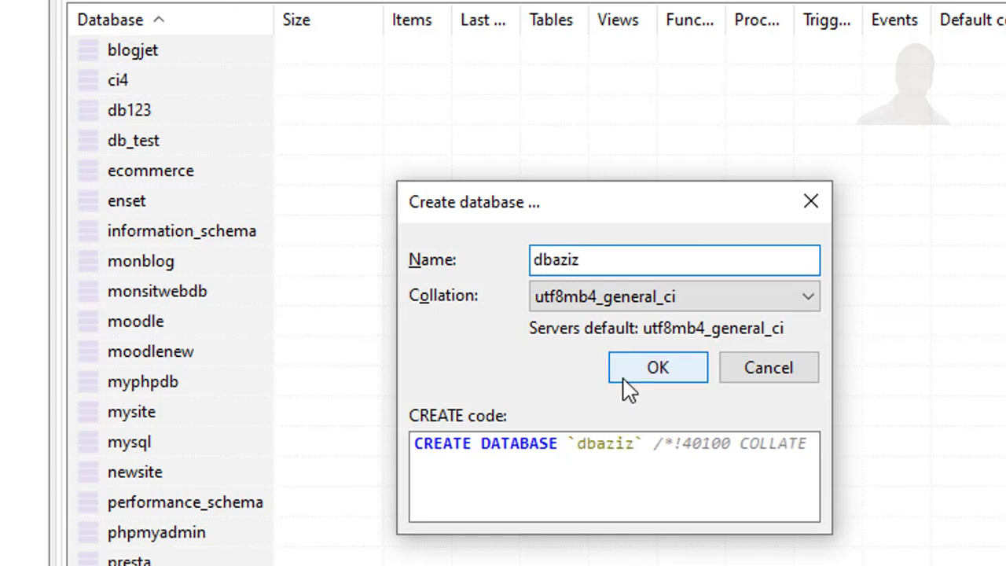
{"action": "left_click", "coordinate": [649, 374]}
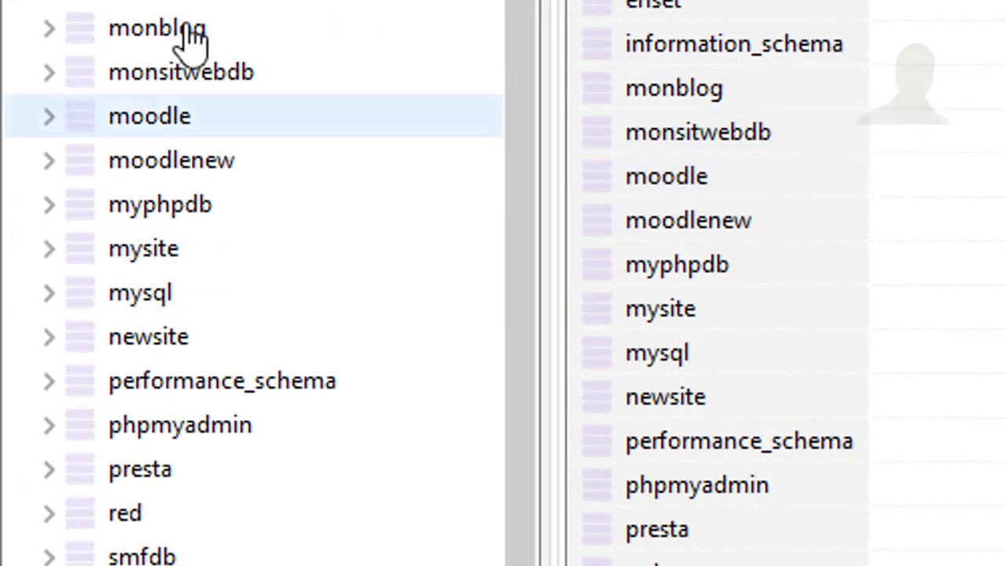
Open the empty dbaziz database and dismiss its Create new > Table menu
{"action": "left_click", "coordinate": [157, 312]}
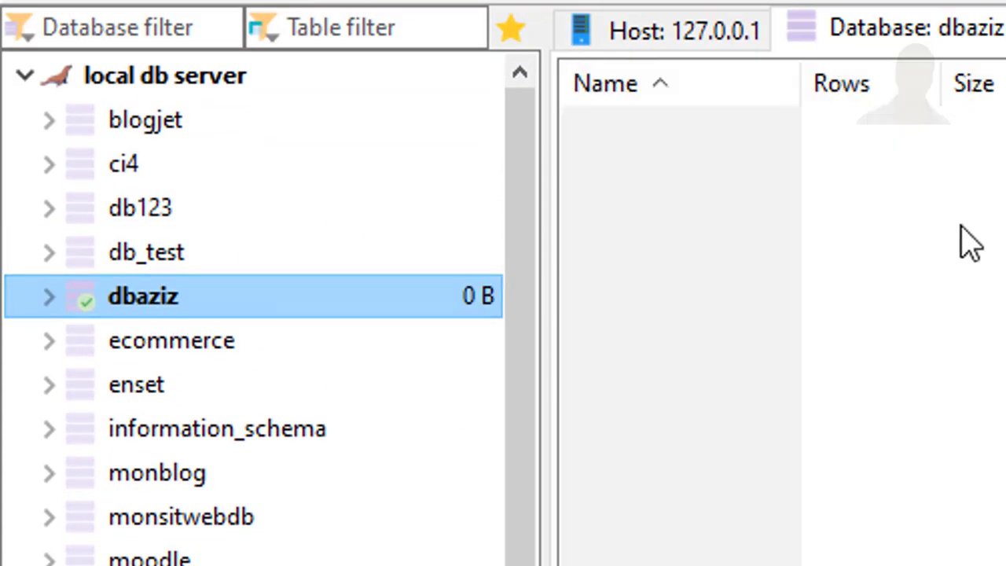
{"action": "right_click", "coordinate": [250, 315]}
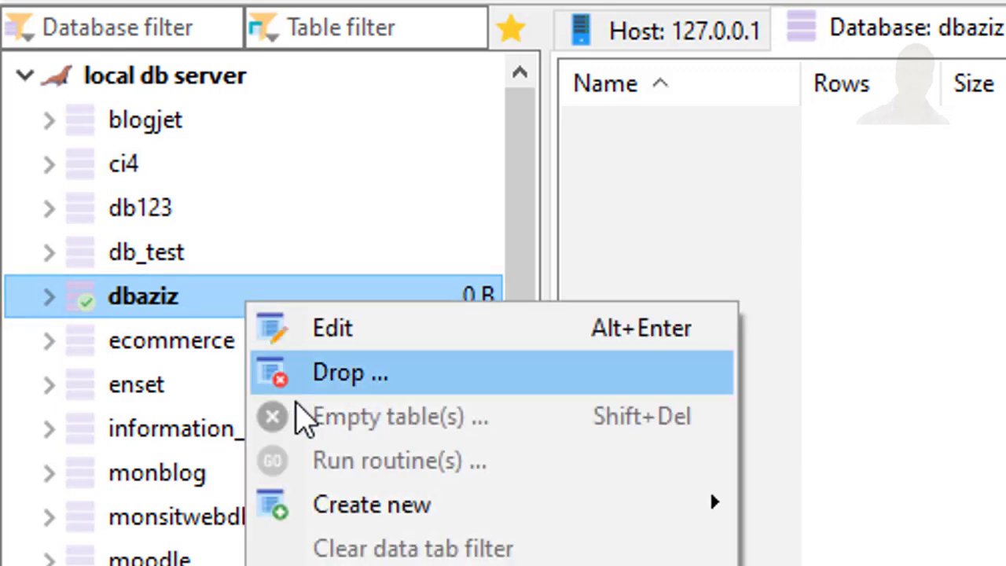
{"action": "mouse_move", "coordinate": [550, 509]}
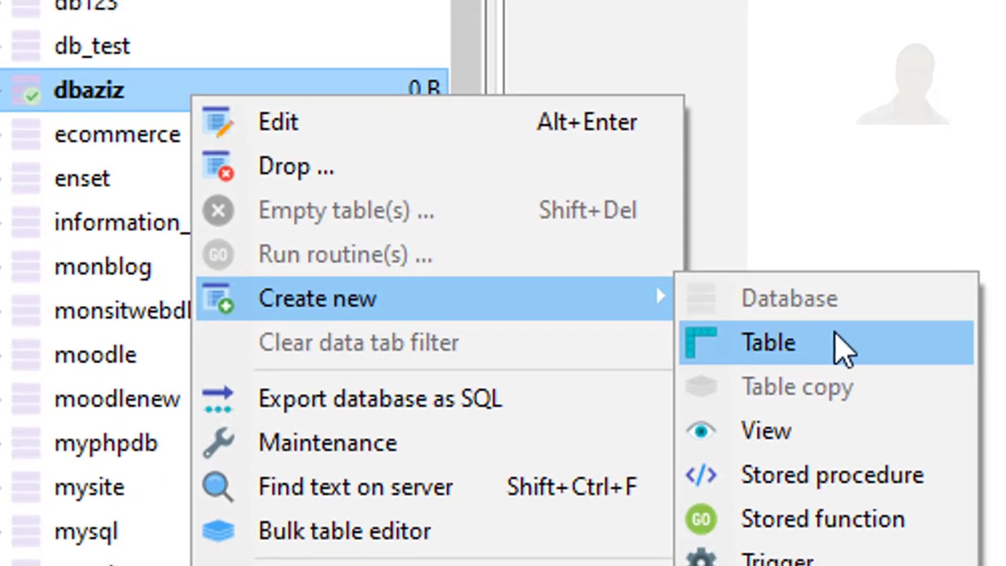
{"action": "left_click", "coordinate": [841, 345]}
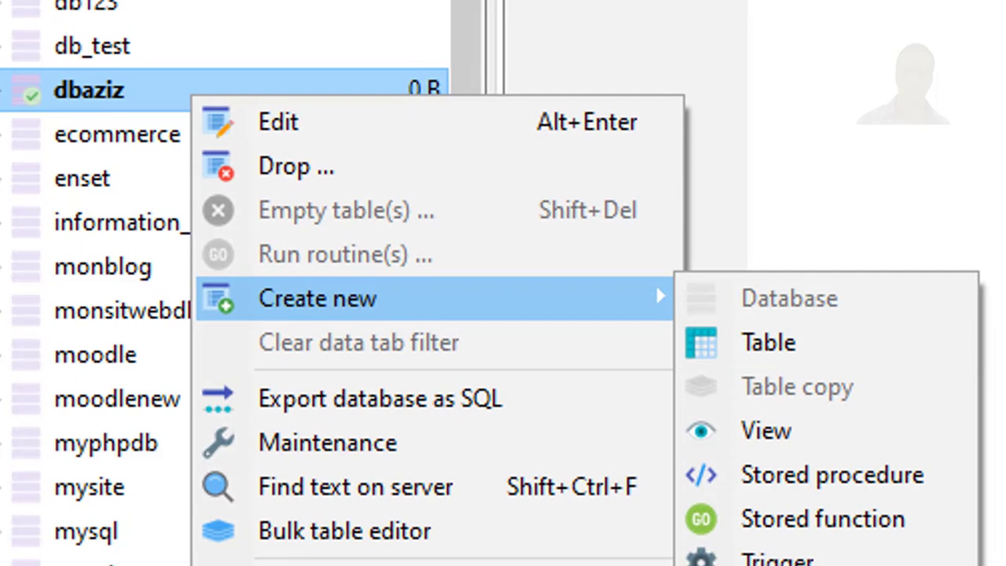
{"action": "key", "text": "Escape"}
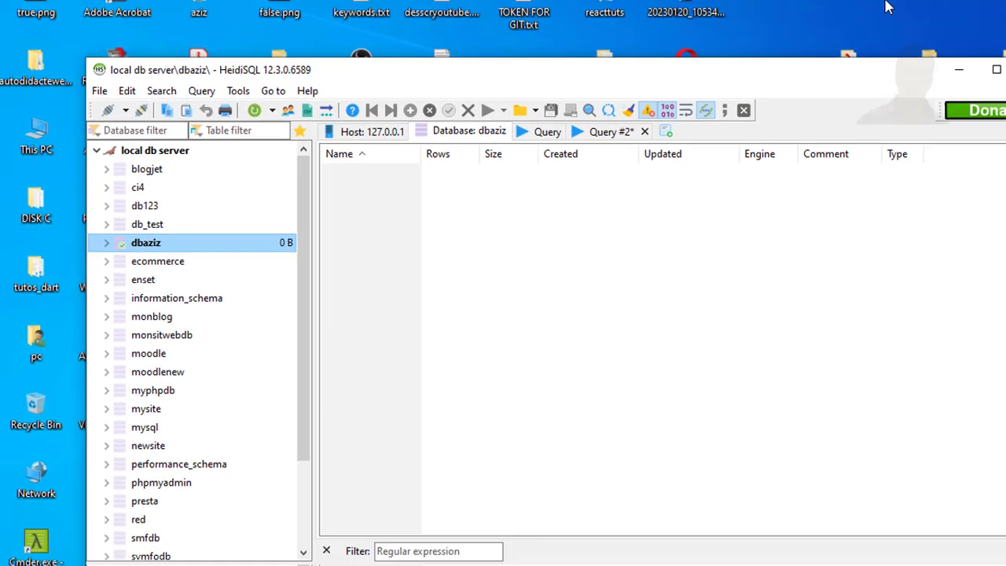